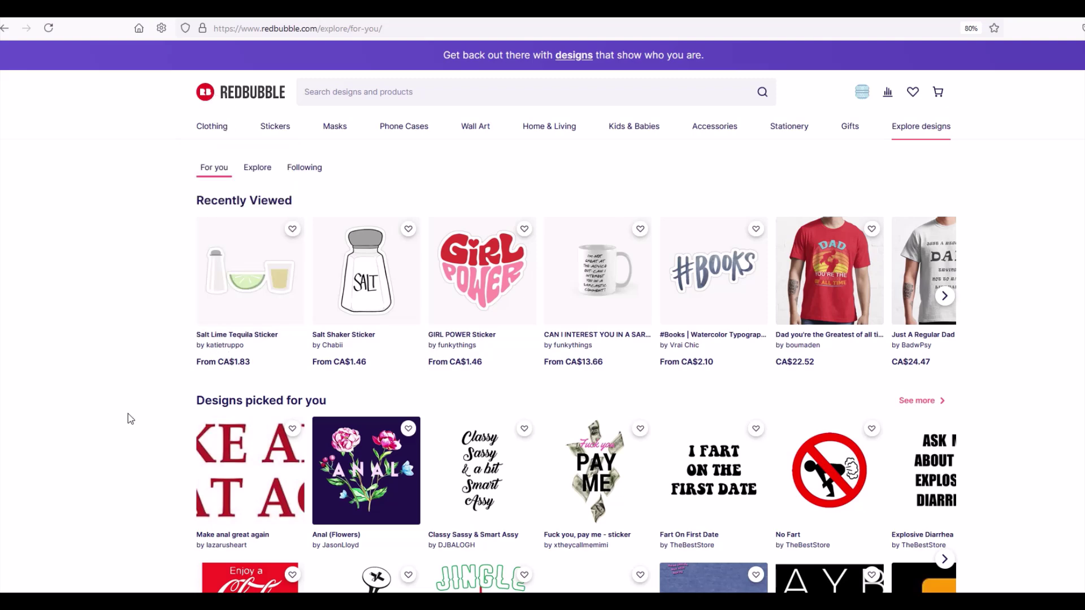
drag(218, 398, 271, 400)
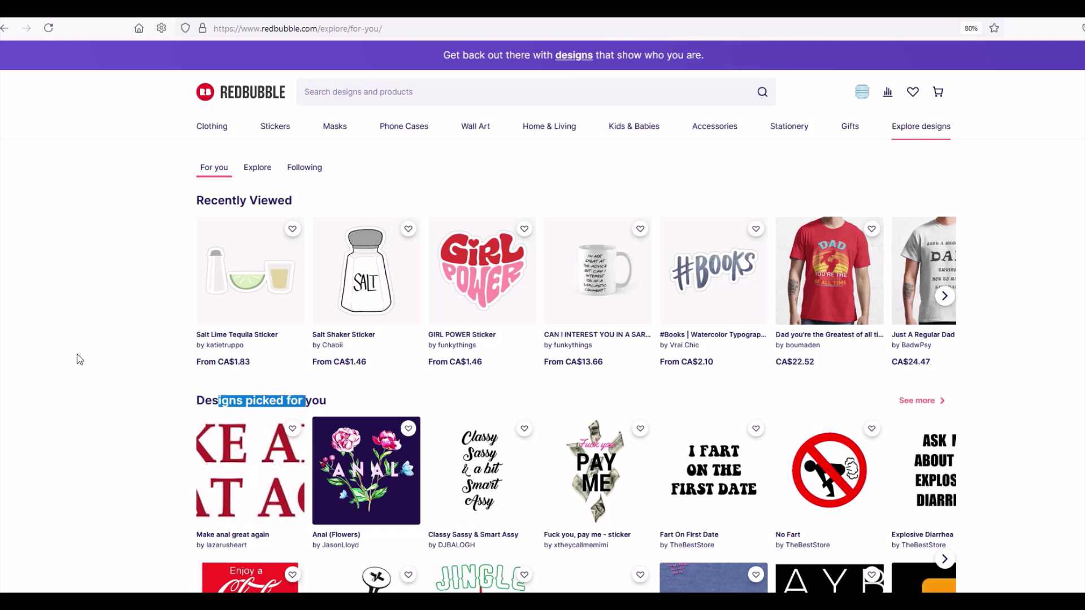
click(67, 332)
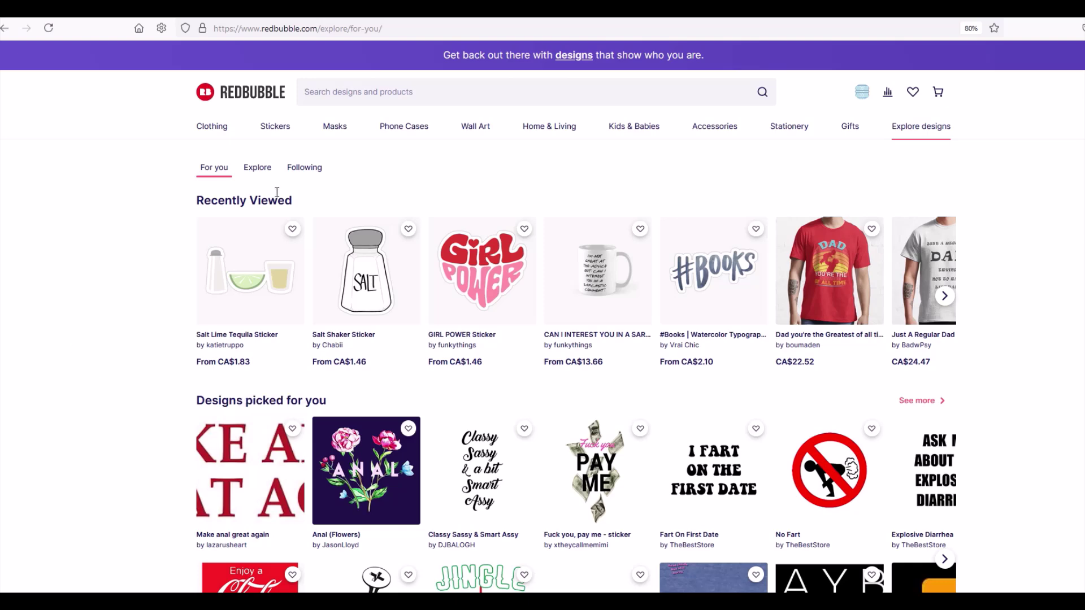
- Open the portfolio management page and look over the existing works and collections
click(861, 97)
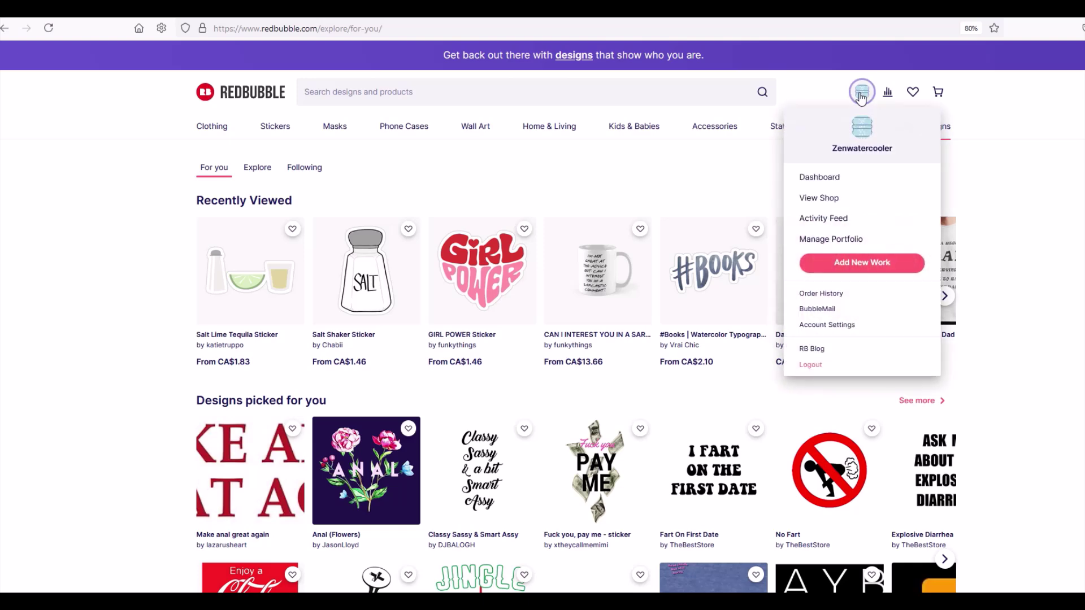
click(812, 240)
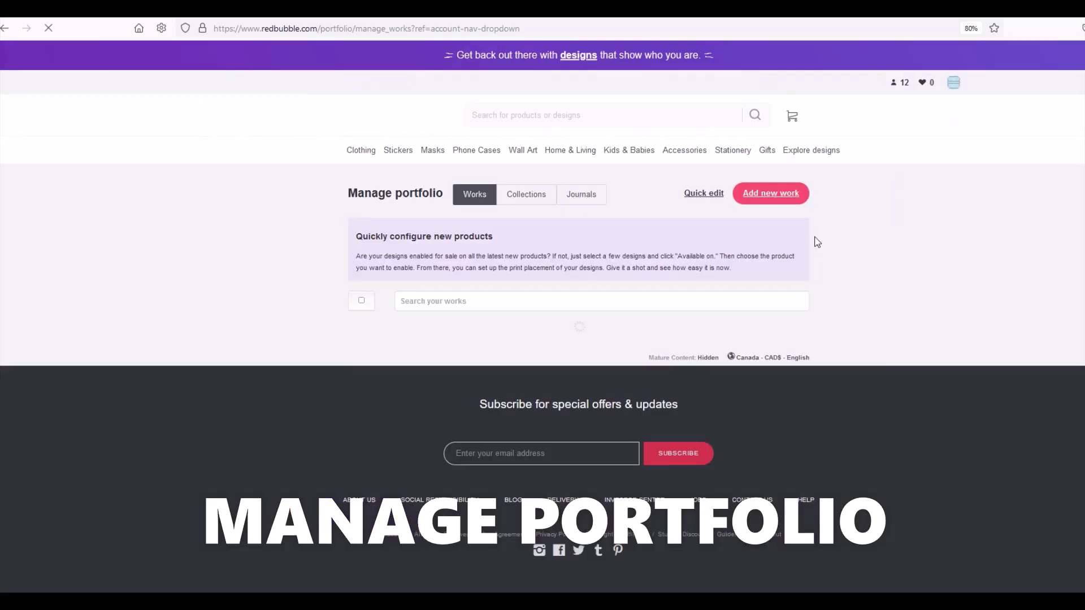
scroll(405, 256, down, 3)
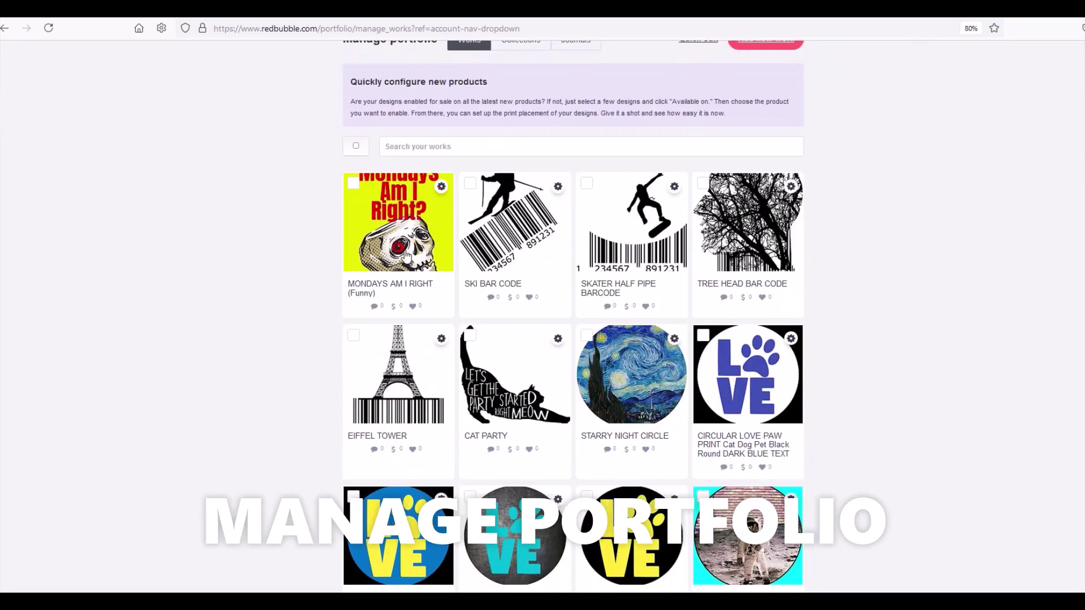
scroll(405, 256, down, 3)
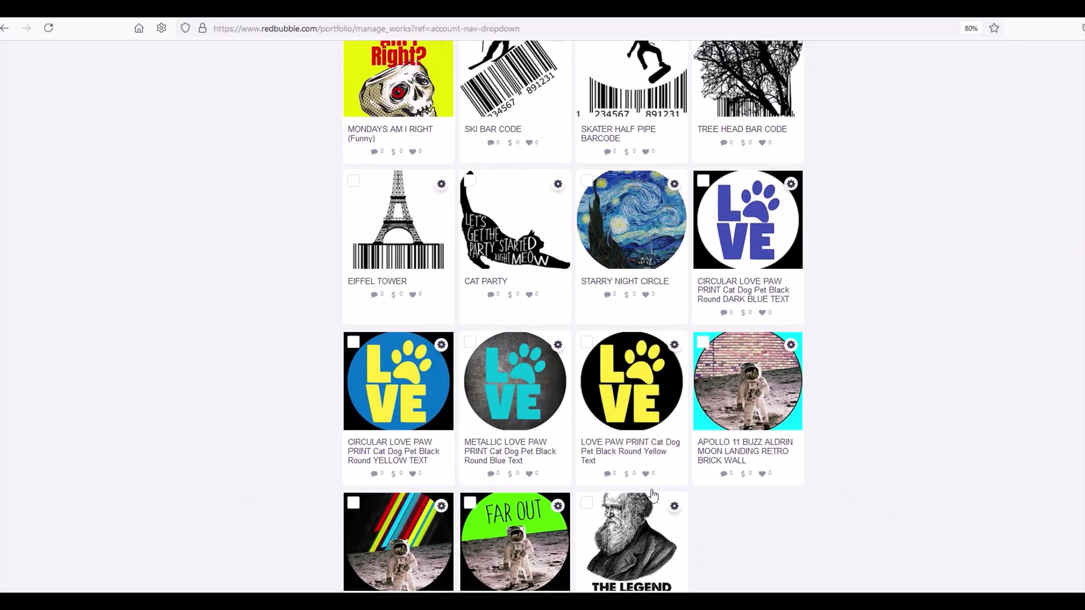
scroll(444, 463, up, 5)
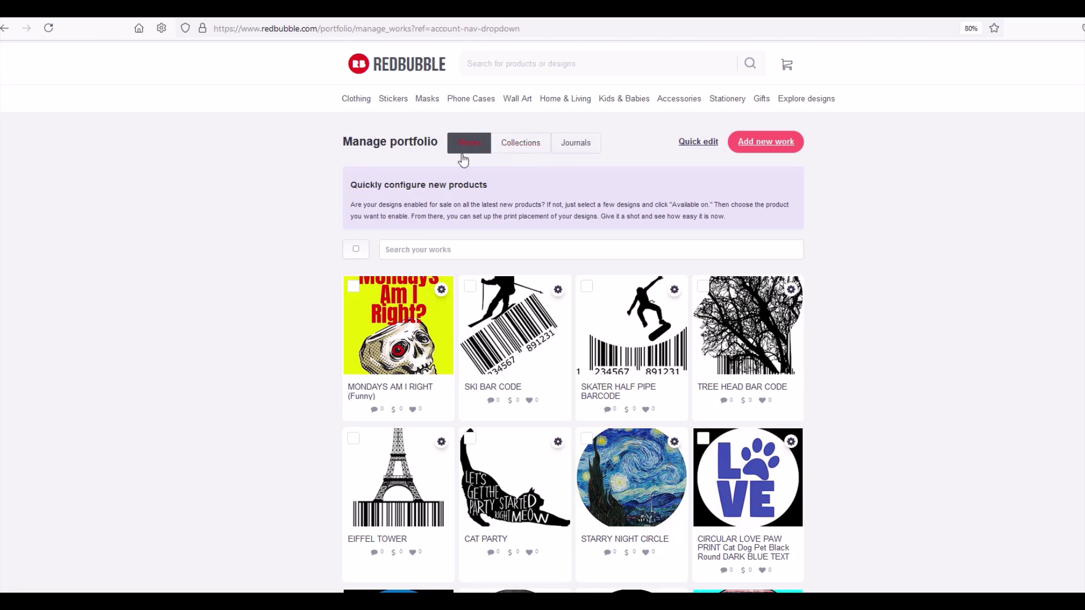
click(503, 148)
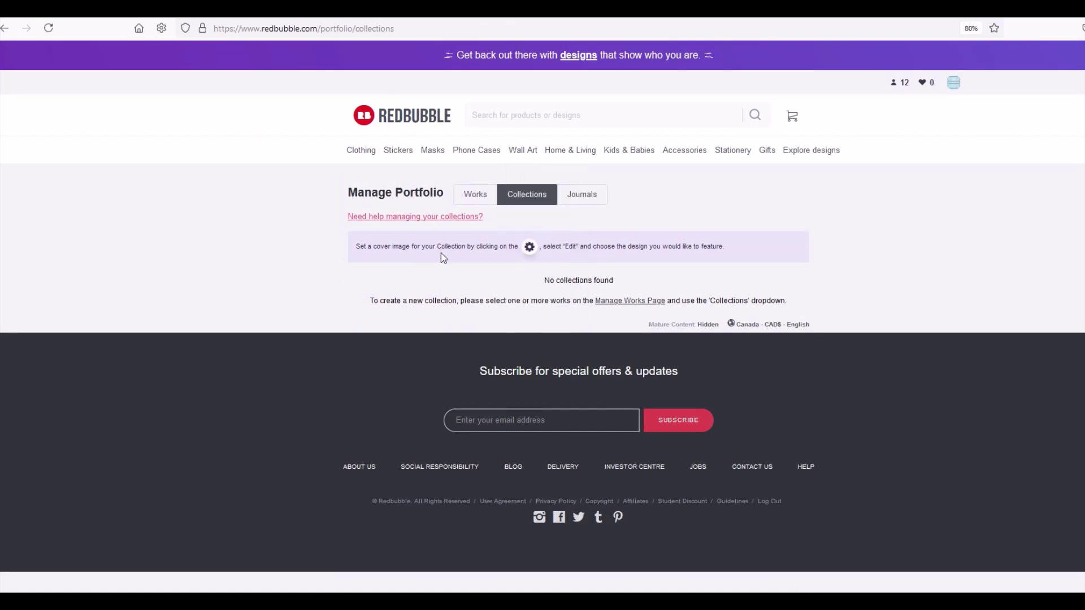
click(478, 199)
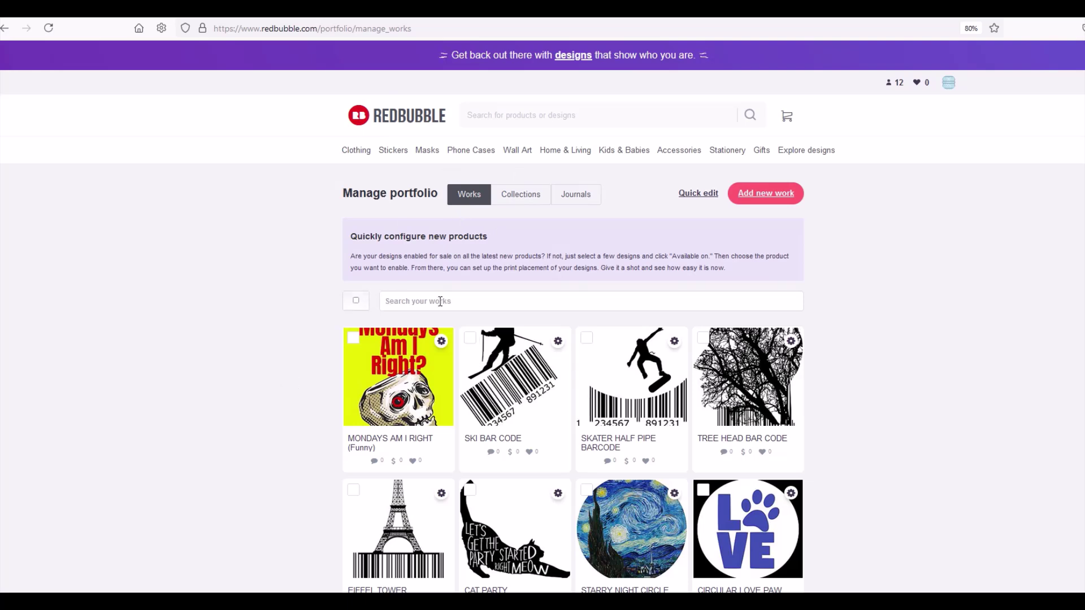
- Create a new collection named "Bar Code Art" and add the SKI BAR CODE work to it
click(469, 339)
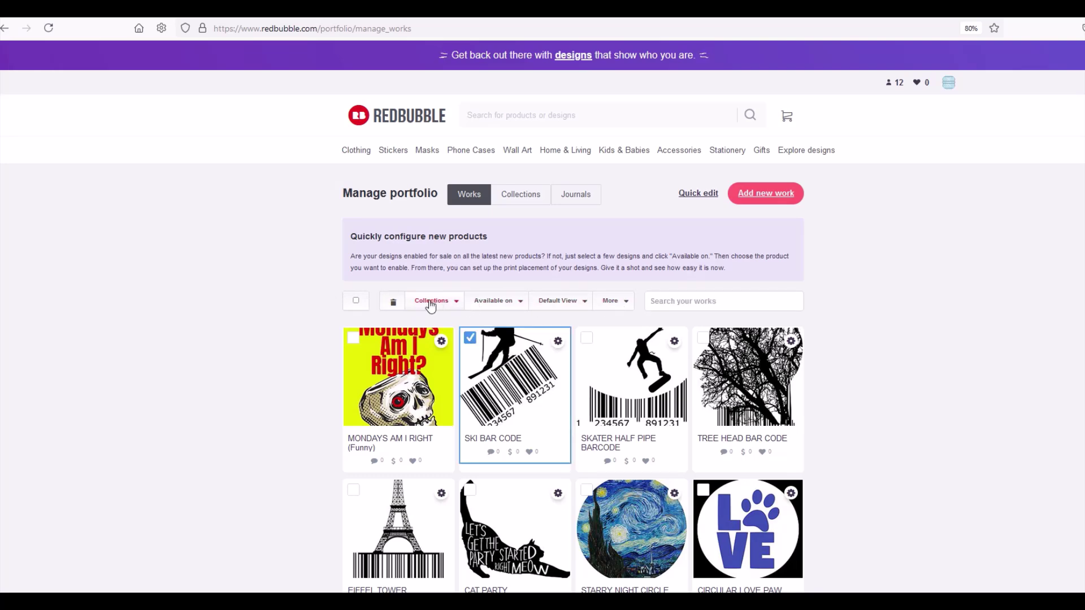
click(470, 339)
click(469, 339)
click(435, 308)
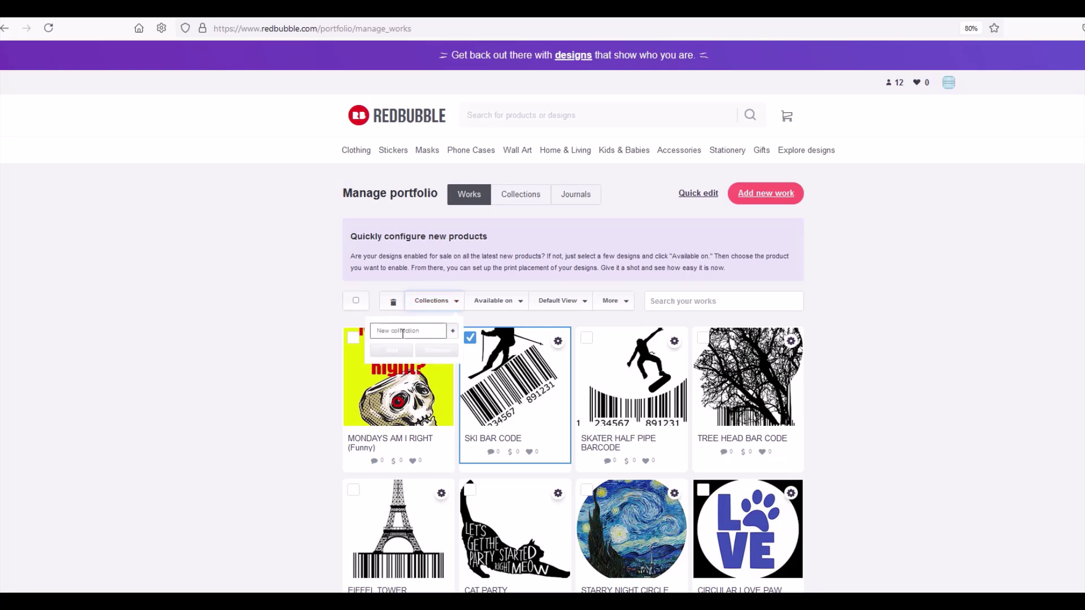
click(411, 332)
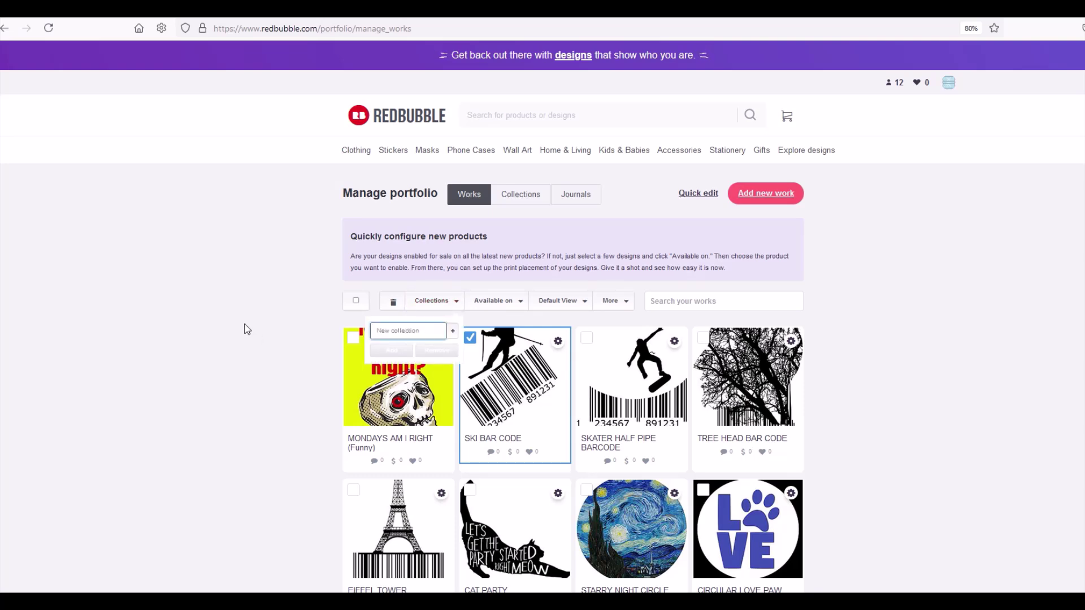
text(Ci)
key(BackSpace)
text(Ba)
click(452, 335)
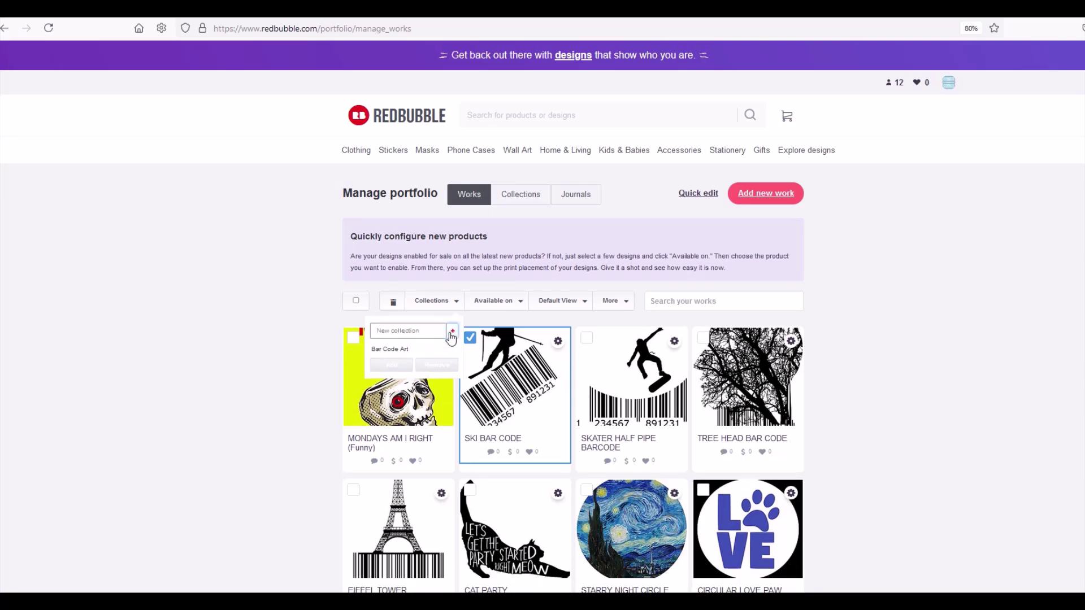
click(402, 352)
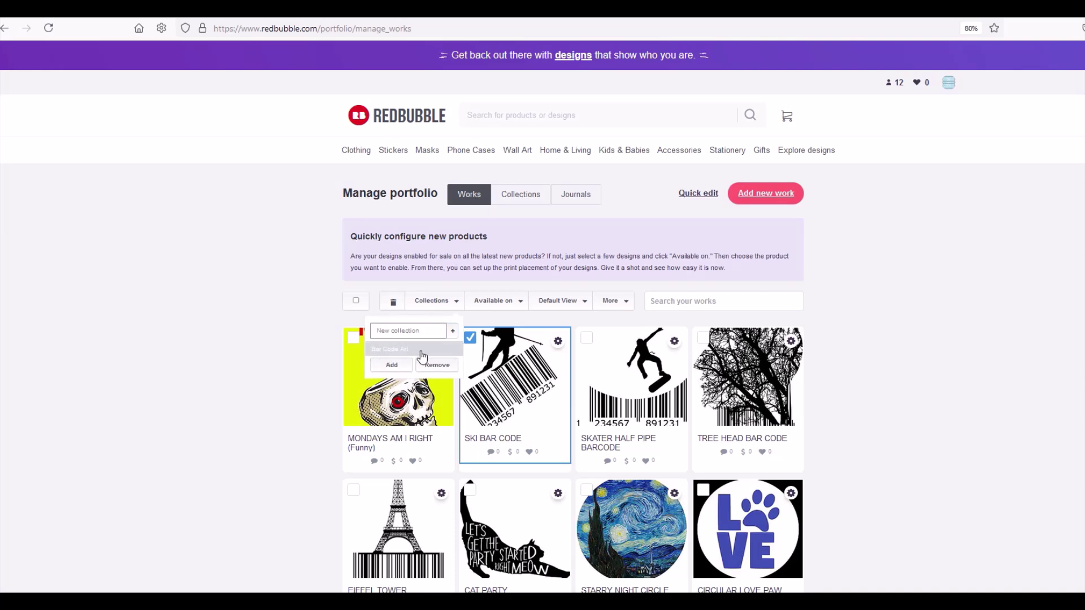
click(392, 366)
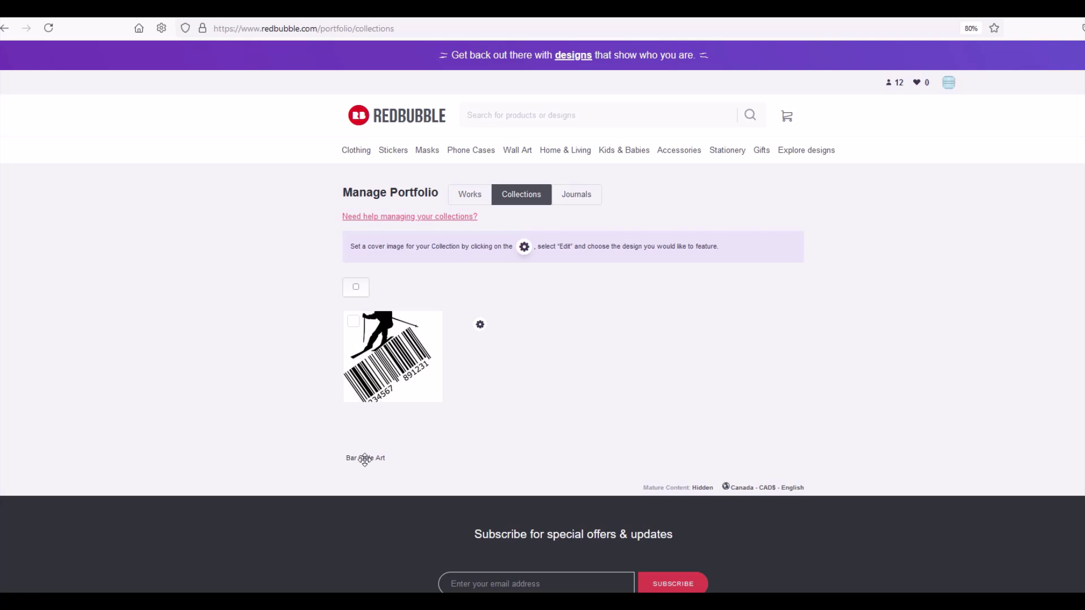
- Add the SKATER HALF PIPE BARCODE, TREE HEAD BAR CODE and EIFFEL TOWER works to the Bar Code Art collection
click(468, 195)
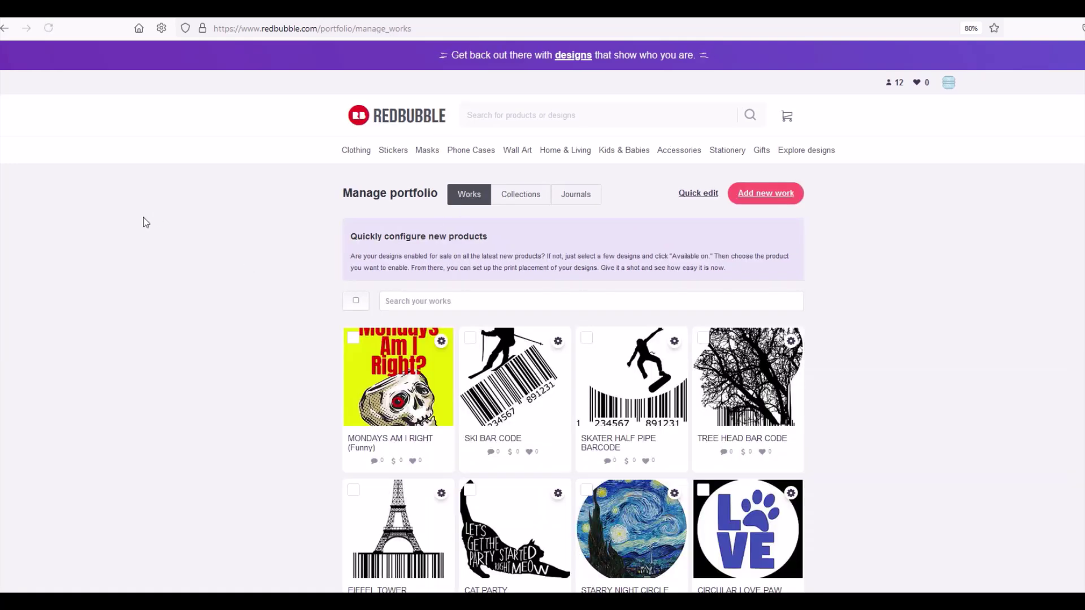
click(585, 341)
click(702, 340)
click(353, 490)
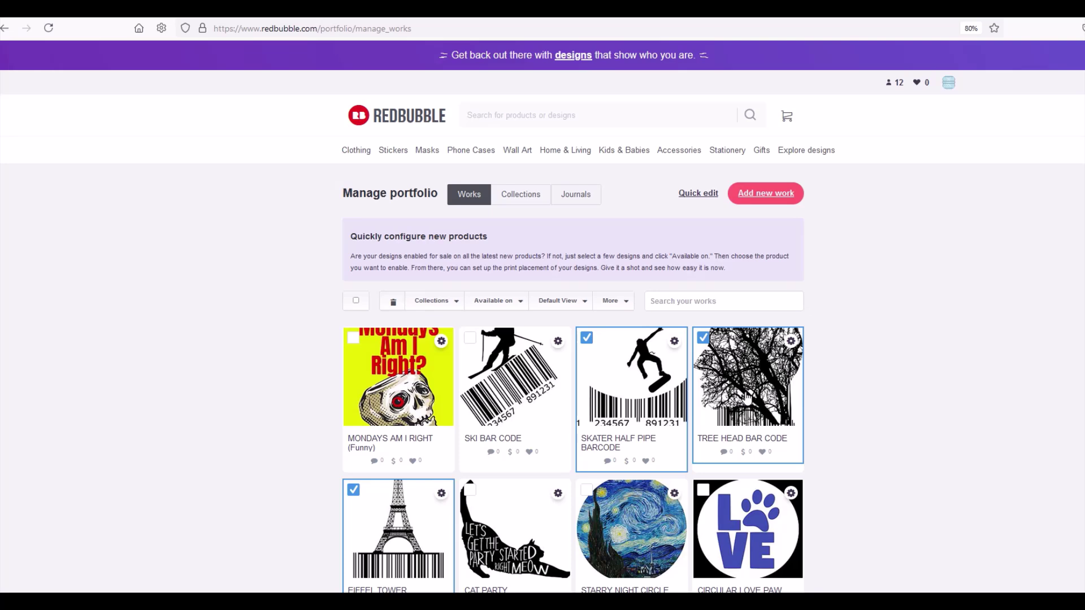
click(459, 311)
click(406, 350)
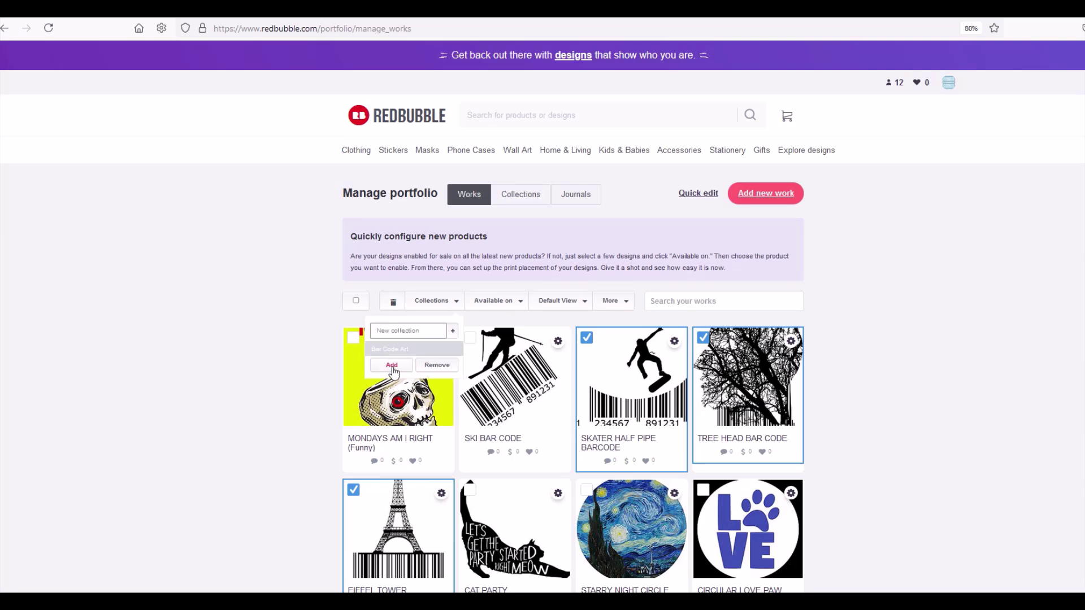
click(392, 366)
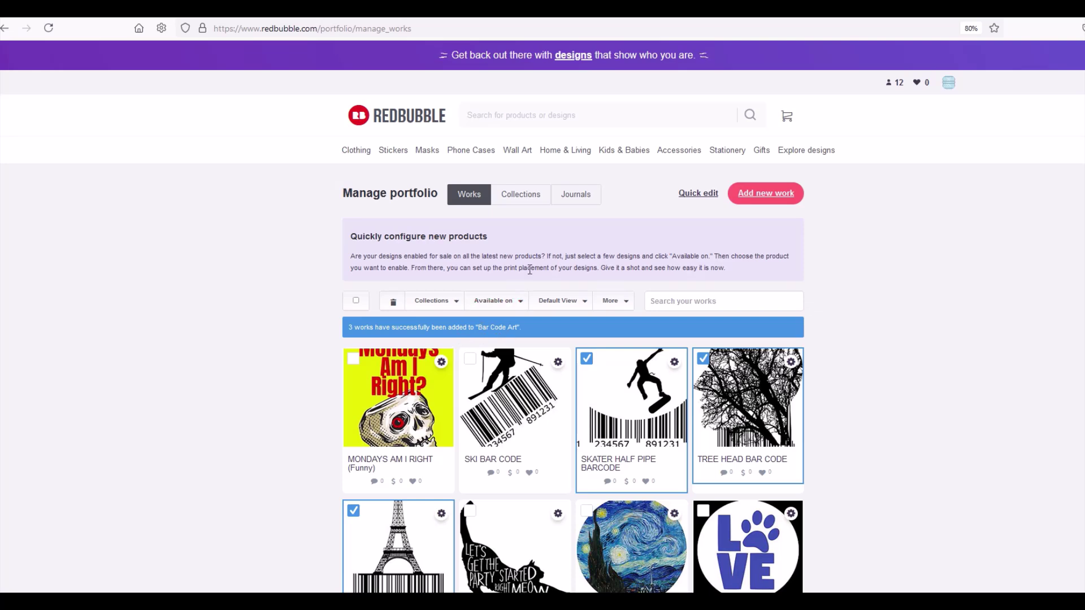
drag(357, 197, 449, 199)
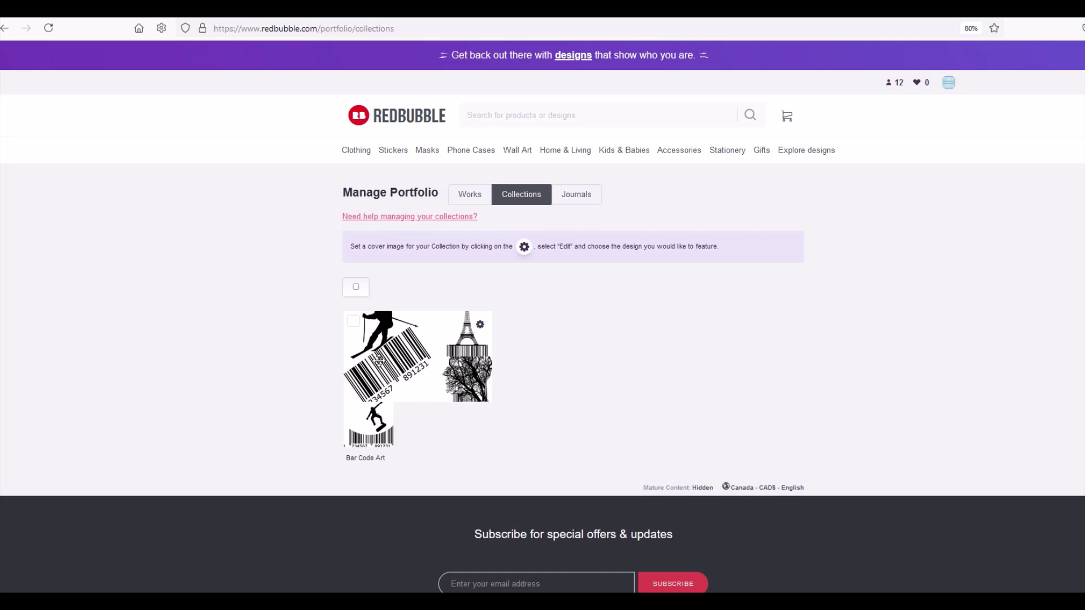
- Create a collection named "Circular Space" and add the APOLLO 11 BUZZ ALDRIN MOON LANDING RETRO BRICK WALL work to it
click(473, 198)
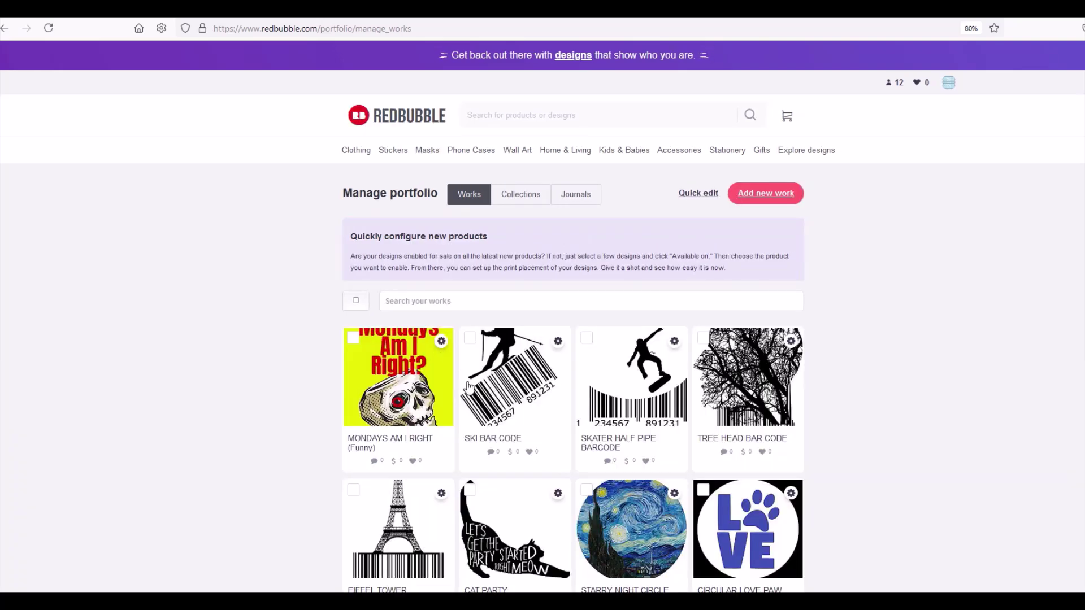
scroll(468, 388, down, 5)
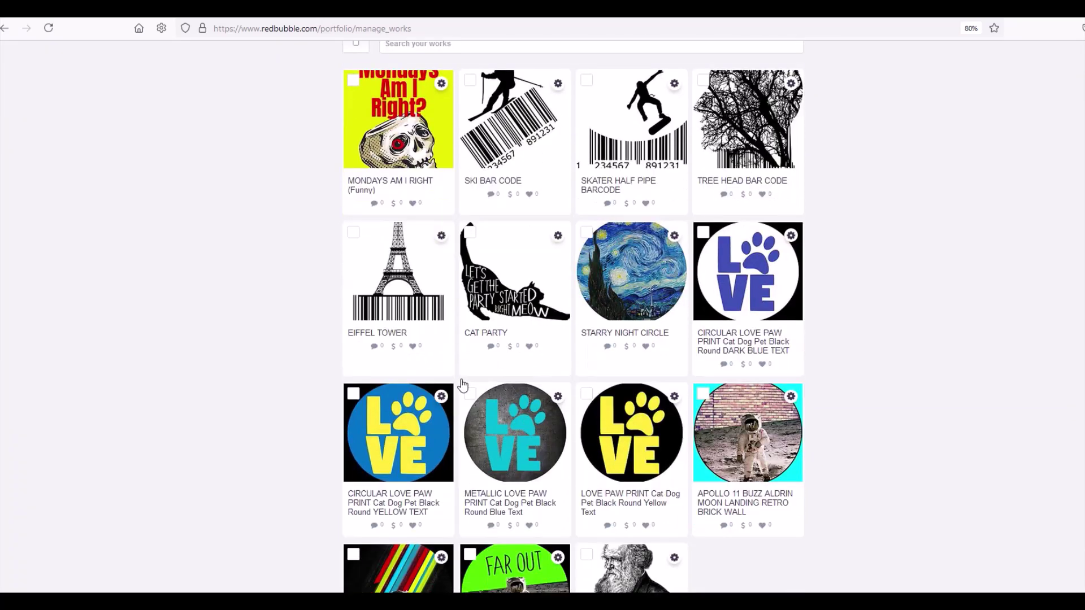
scroll(580, 336, up, 3)
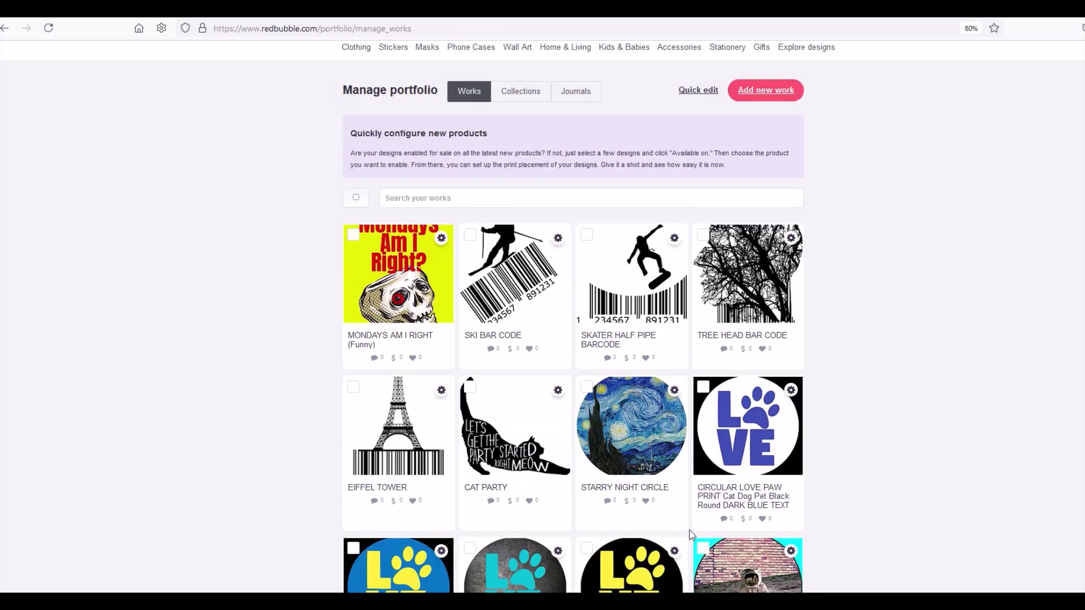
scroll(711, 565, down, 2)
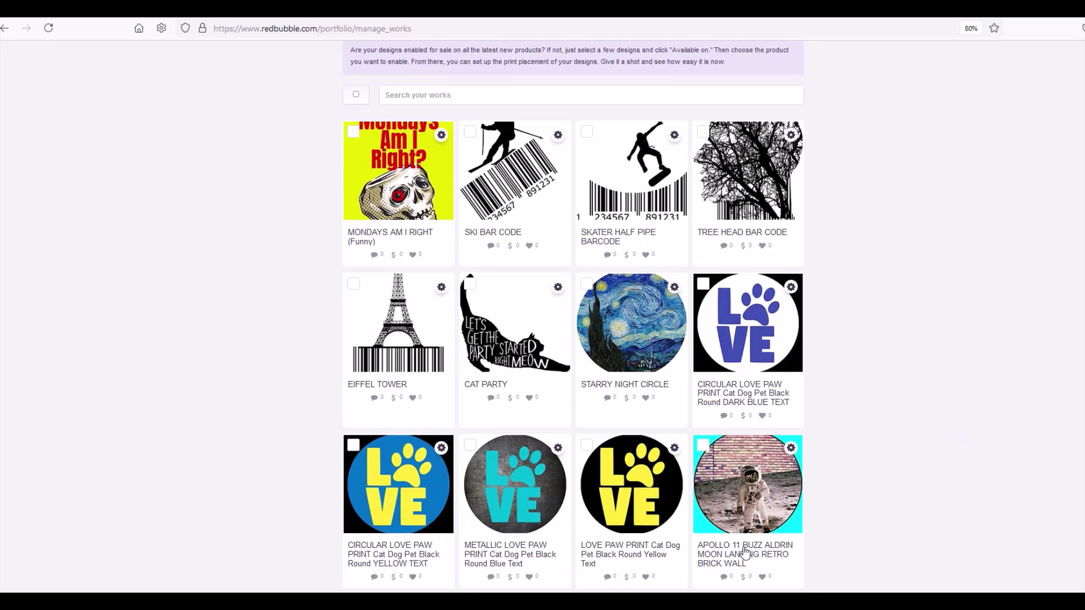
scroll(694, 499, up, 2)
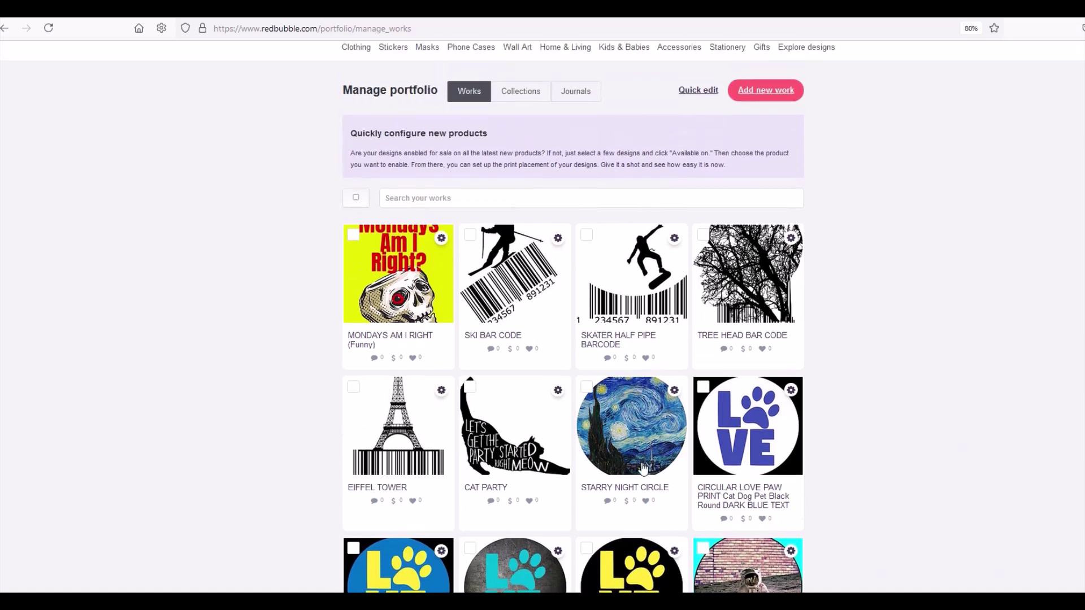
scroll(436, 238, down, 1)
click(702, 496)
click(437, 148)
click(384, 171)
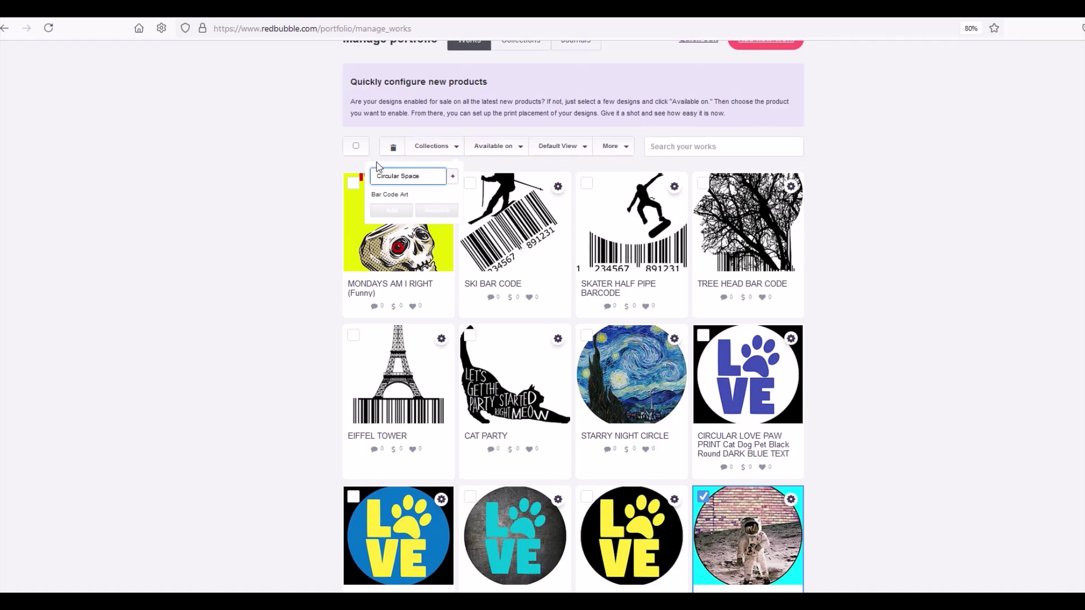
click(452, 177)
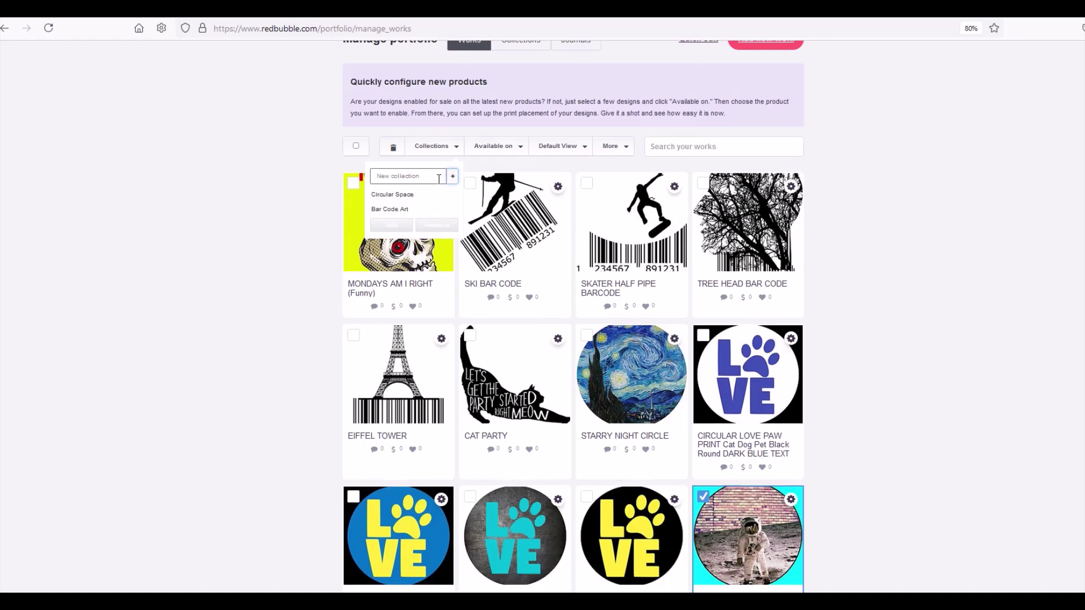
click(387, 198)
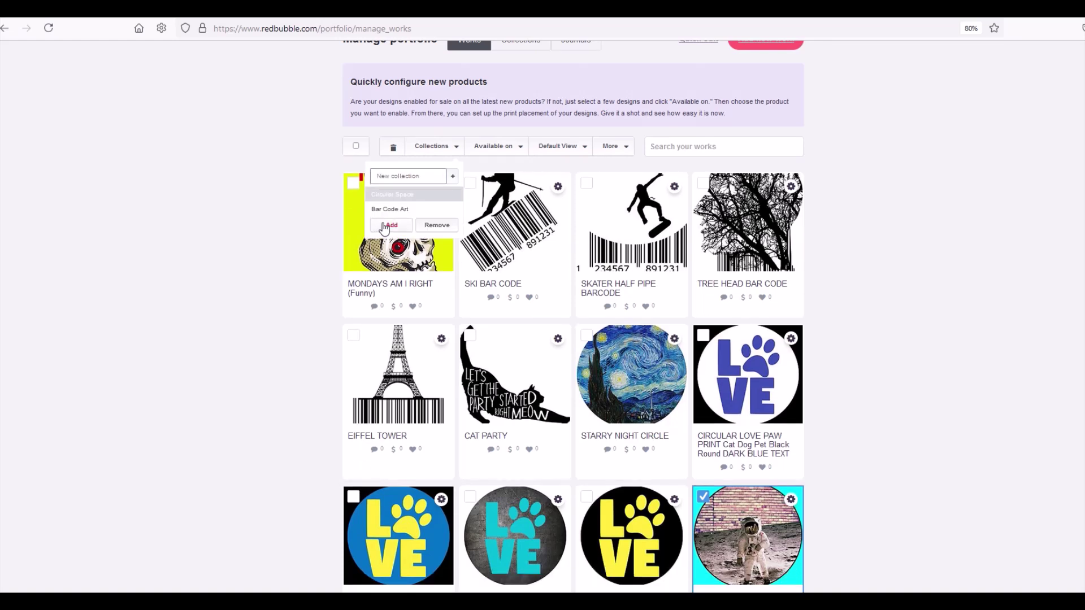
click(384, 226)
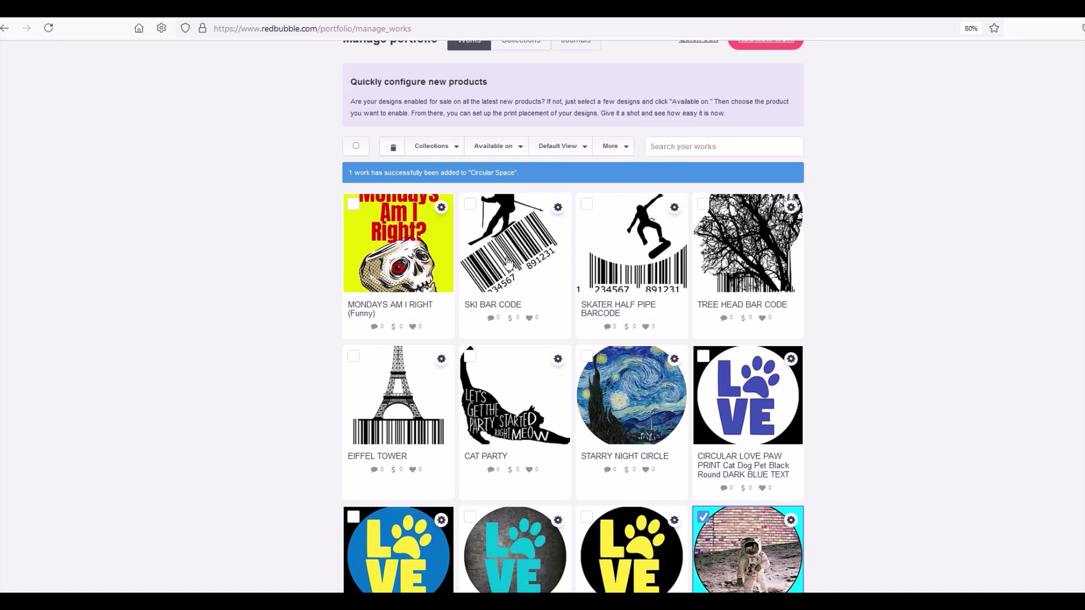
- Open the Bar Code Art collection for editing and enter the description "UPC bar code art is awesome!!"
scroll(509, 266, down, 1)
scroll(525, 293, up, 2)
scroll(524, 292, up, 2)
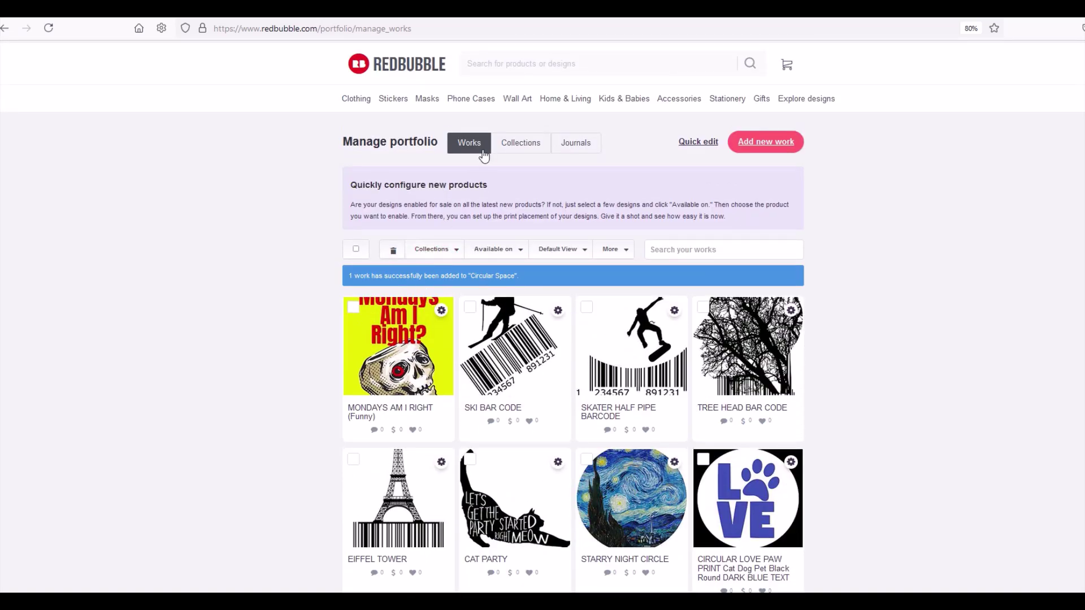
click(521, 145)
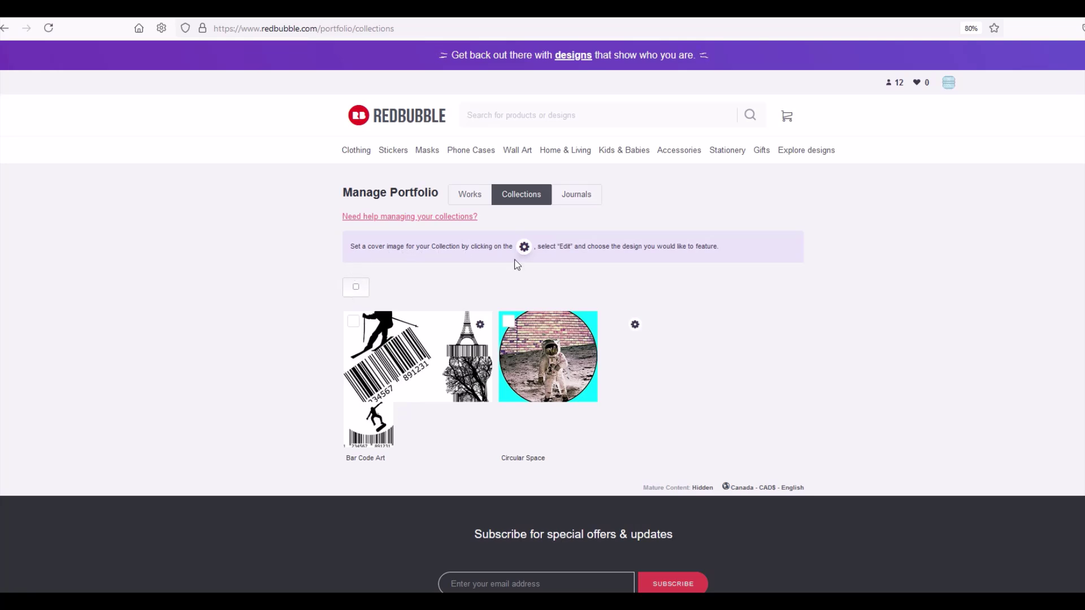
click(480, 325)
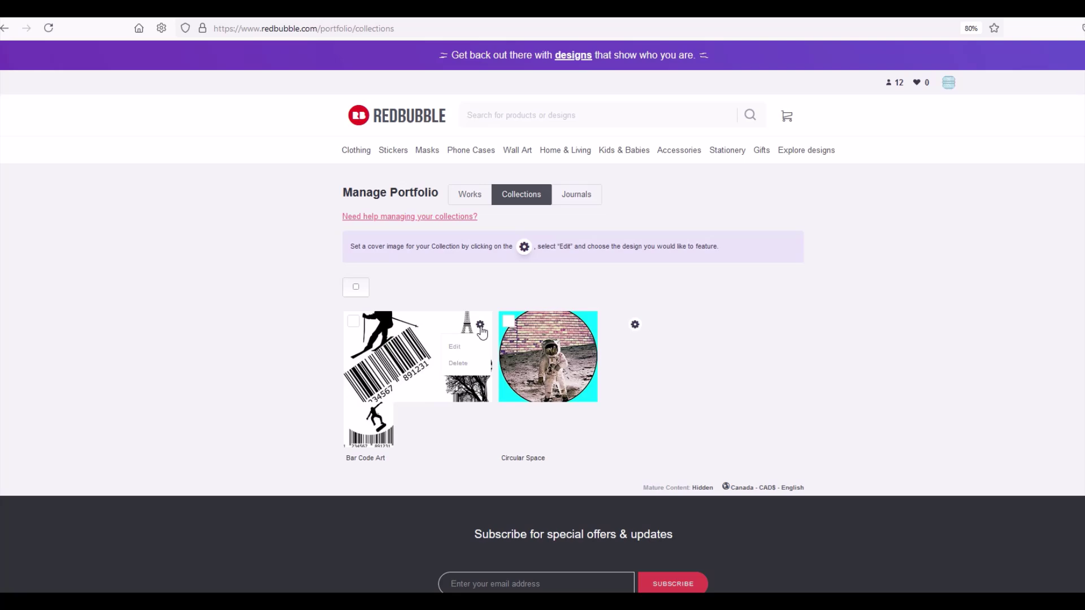
click(452, 347)
scroll(450, 344, down, 2)
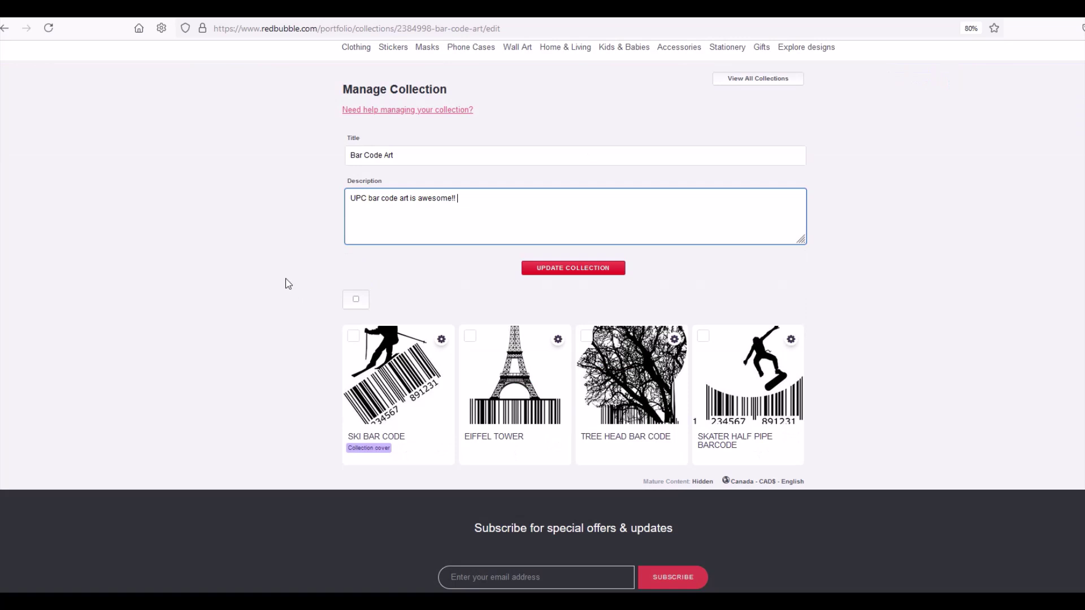
- Select the TREE HEAD BAR CODE work in the collection and clear the selection again
click(586, 338)
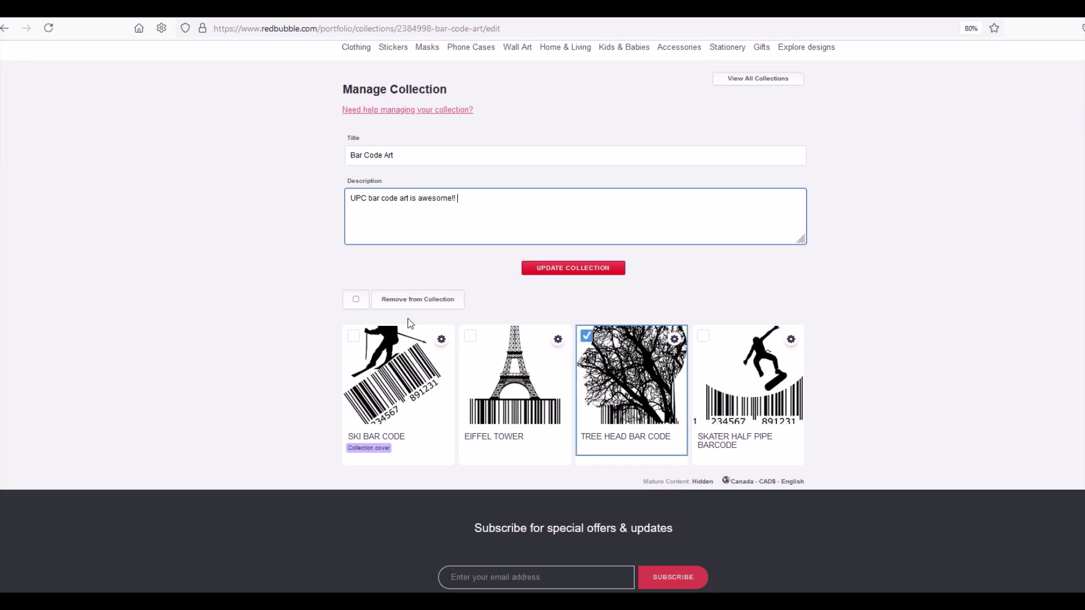
click(584, 335)
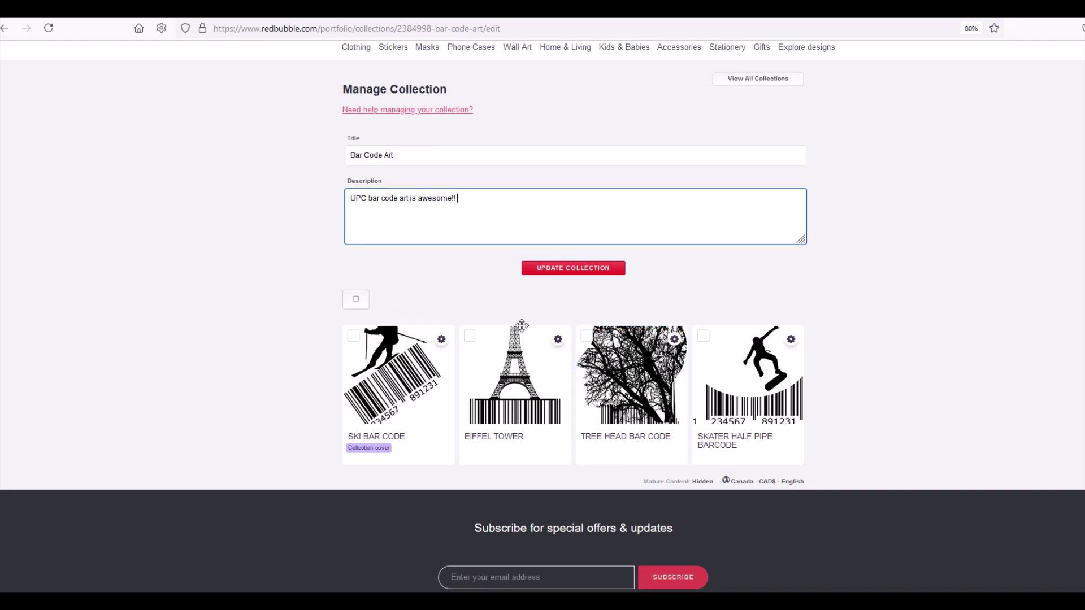
- Set the TREE HEAD BAR CODE work as the cover of the Bar Code Art collection
click(586, 336)
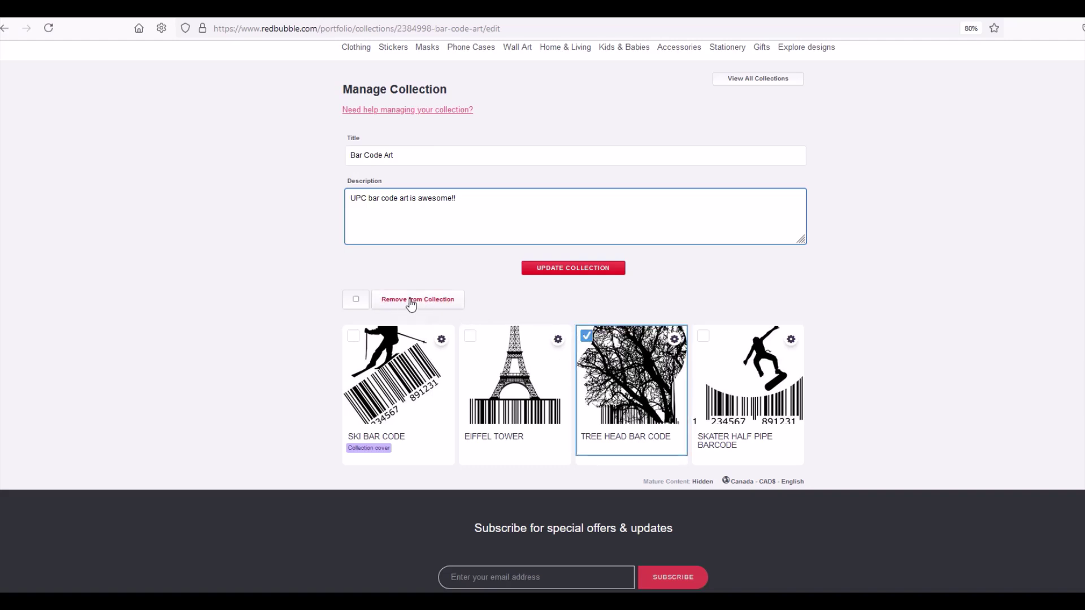
click(588, 336)
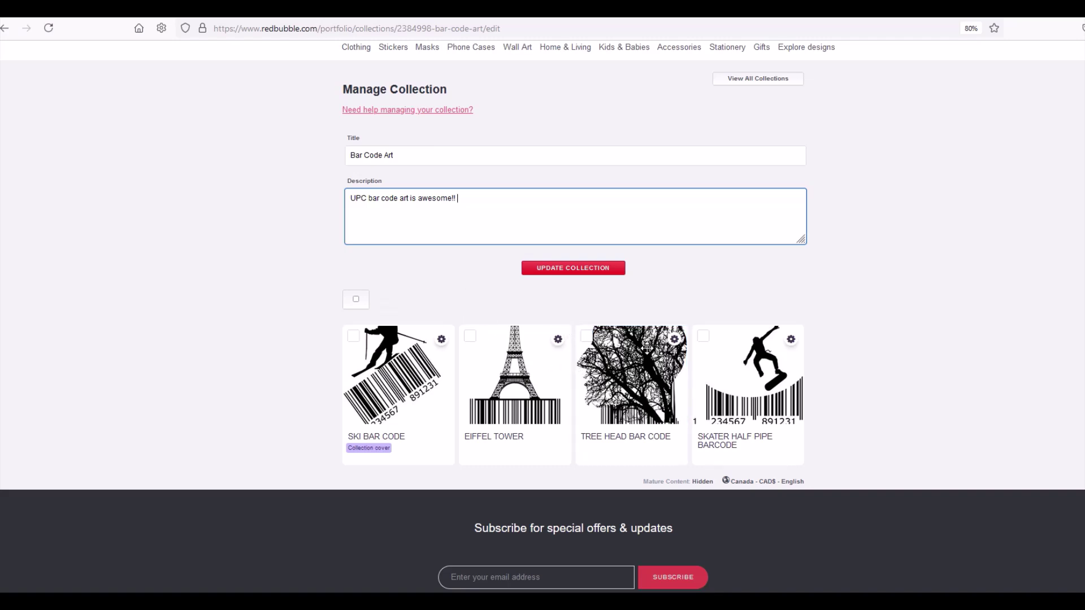
click(673, 340)
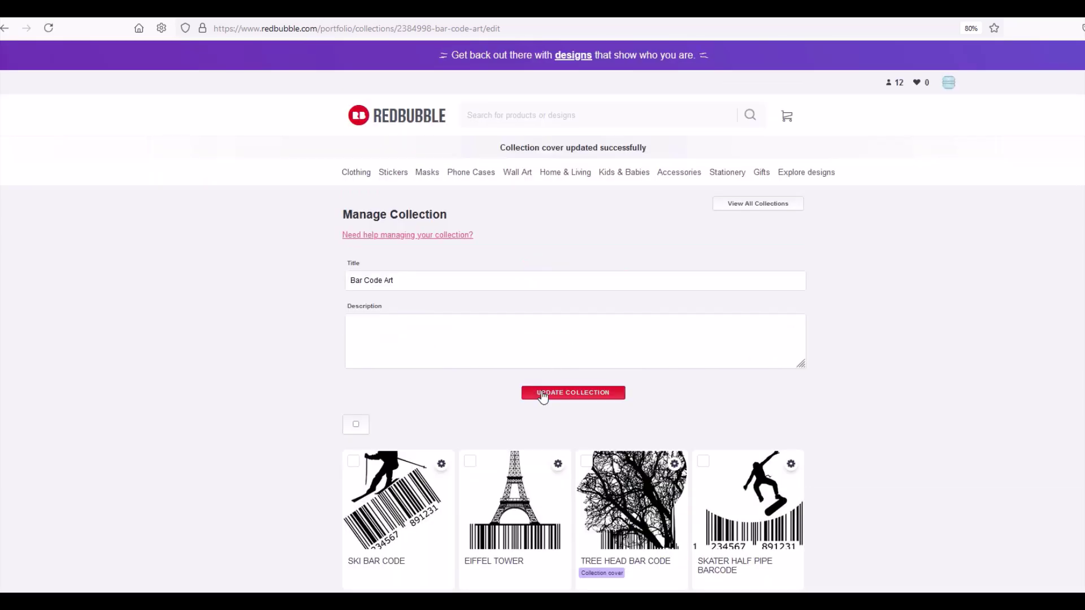
- Save the Bar Code Art collection and view the collections on the public shop page
click(542, 396)
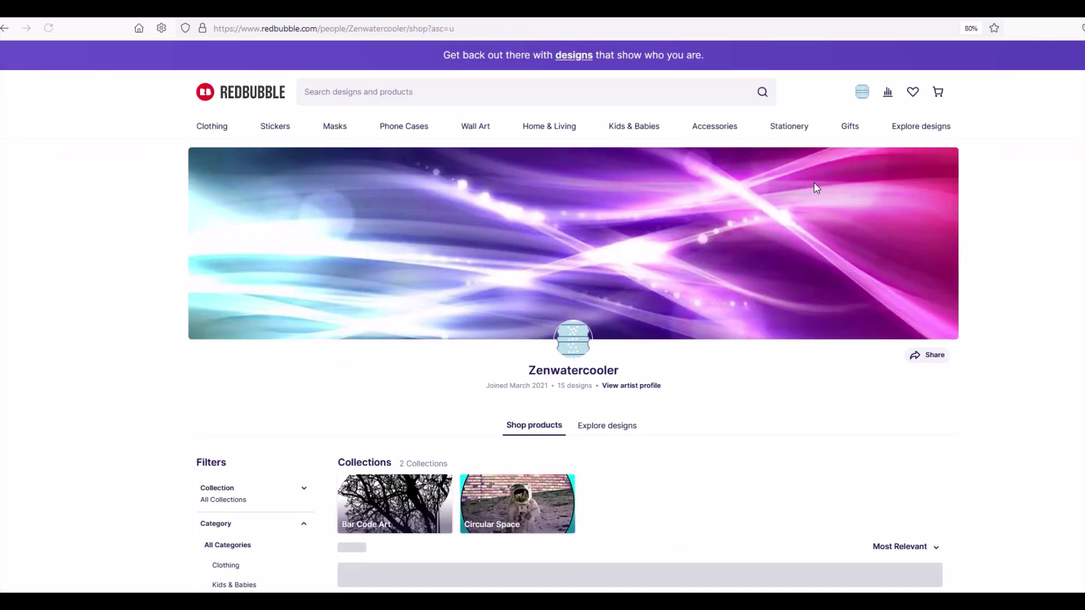
scroll(856, 261, down, 1)
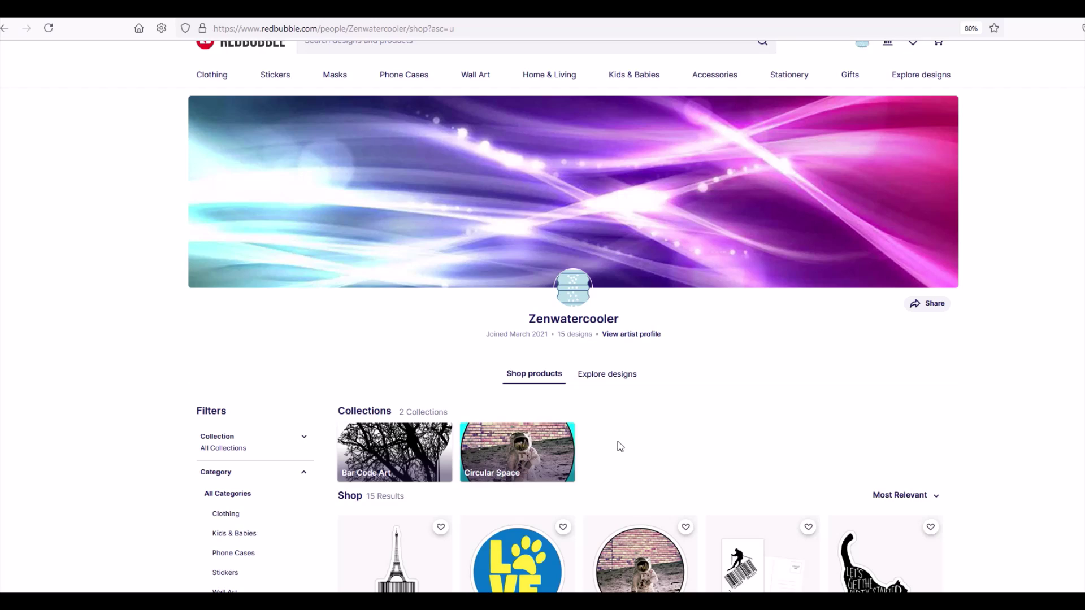
scroll(640, 442, up, 2)
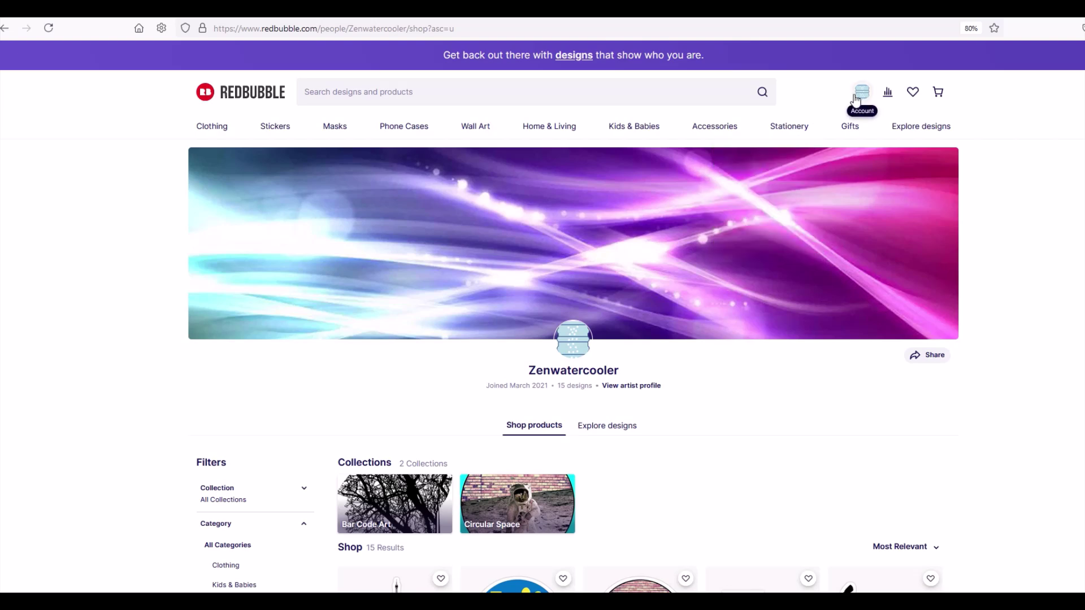
- Return to portfolio management and add one work from further down the works list to the existing Circular Space collection
click(860, 100)
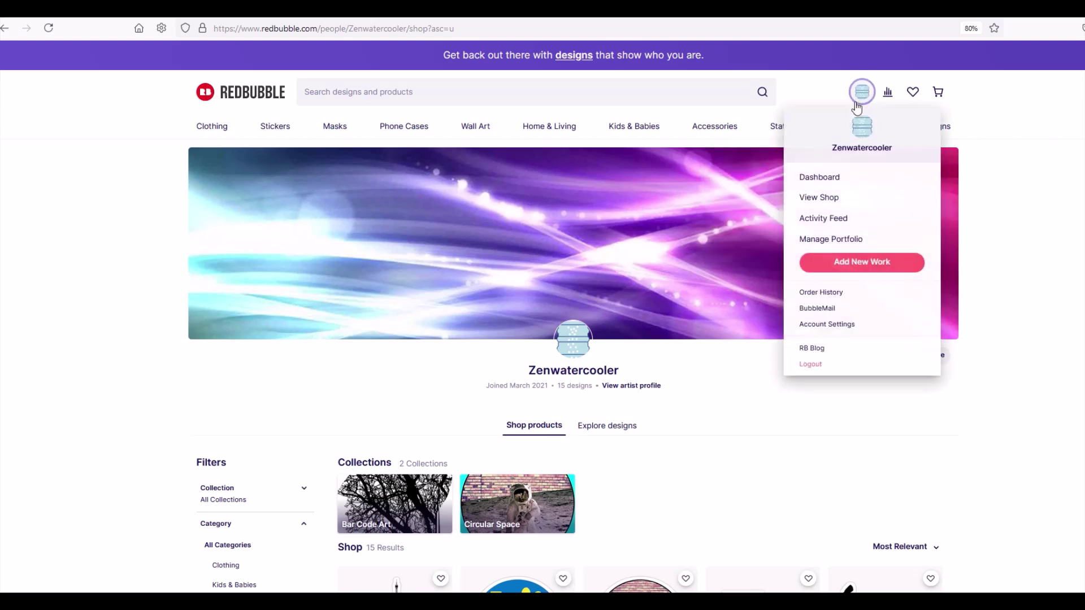
click(825, 240)
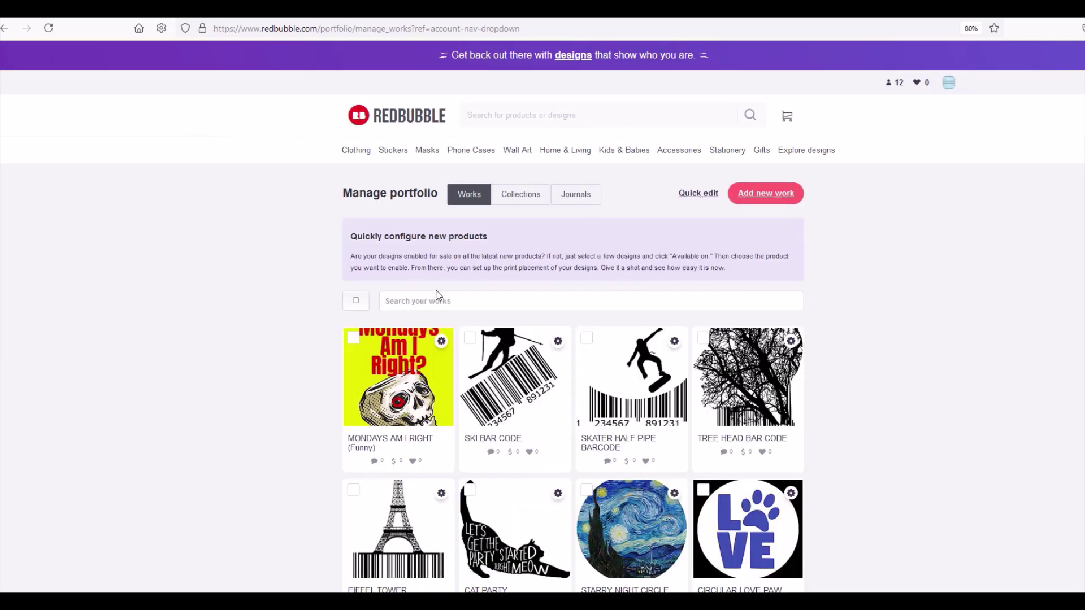
scroll(435, 343, down, 6)
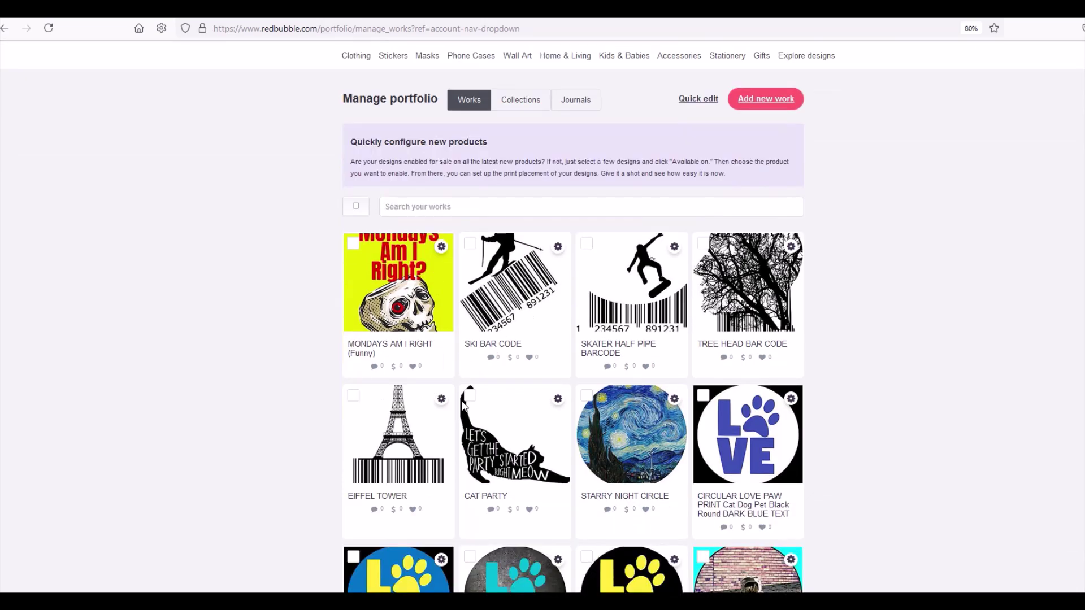
click(353, 451)
scroll(368, 424, up, 2)
scroll(368, 424, up, 2)
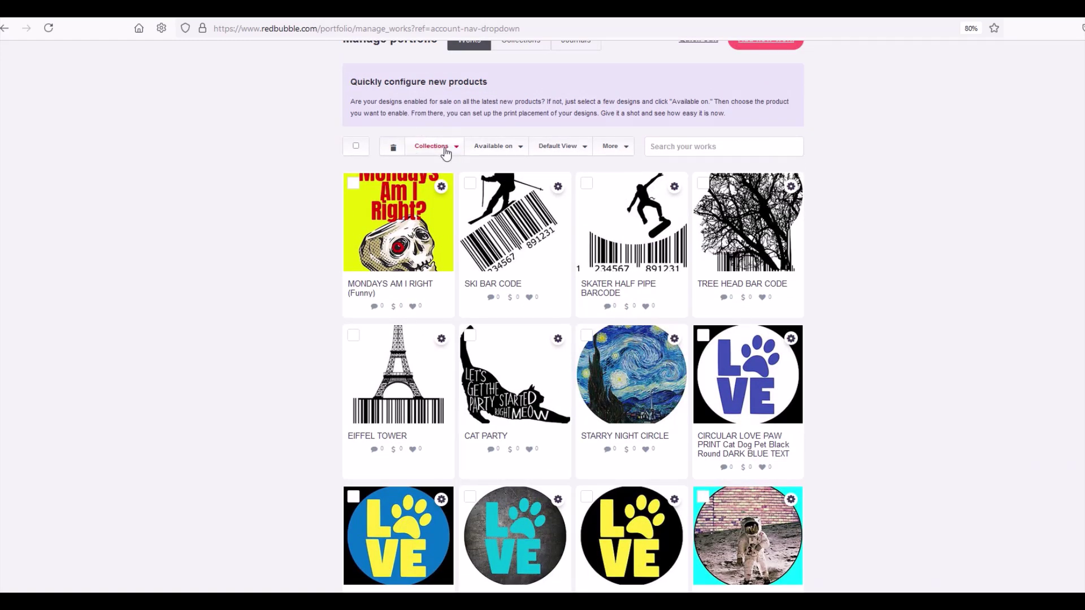
click(434, 148)
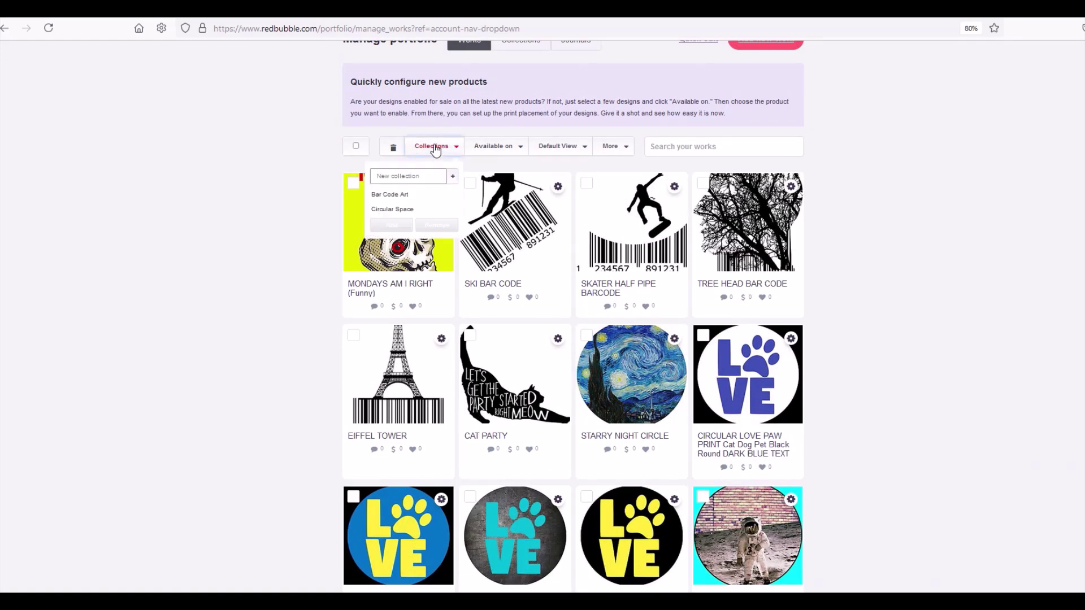
click(397, 210)
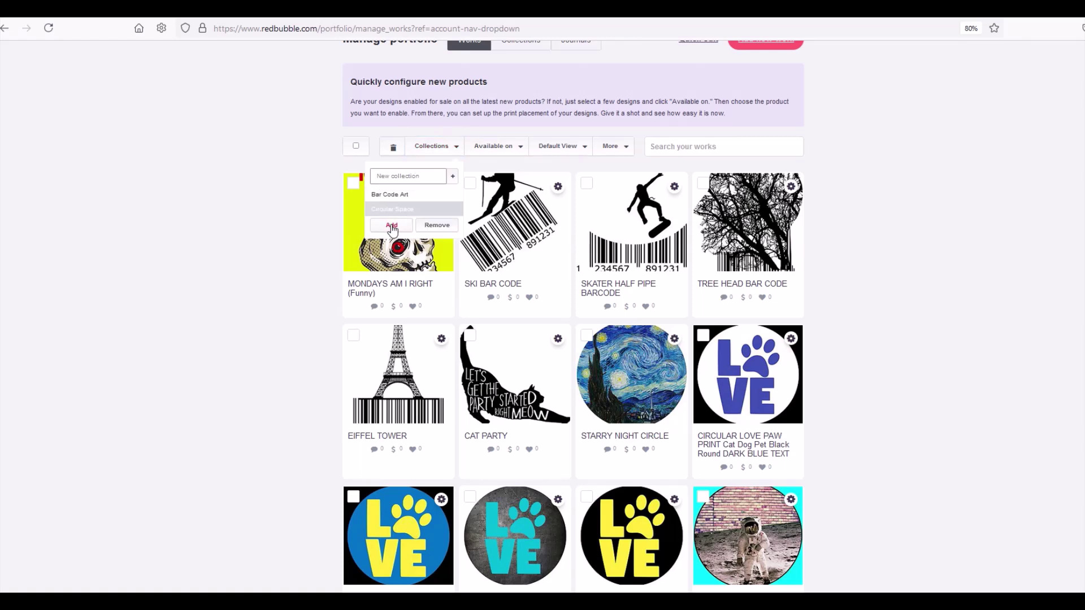
click(391, 226)
drag(349, 177, 253, 229)
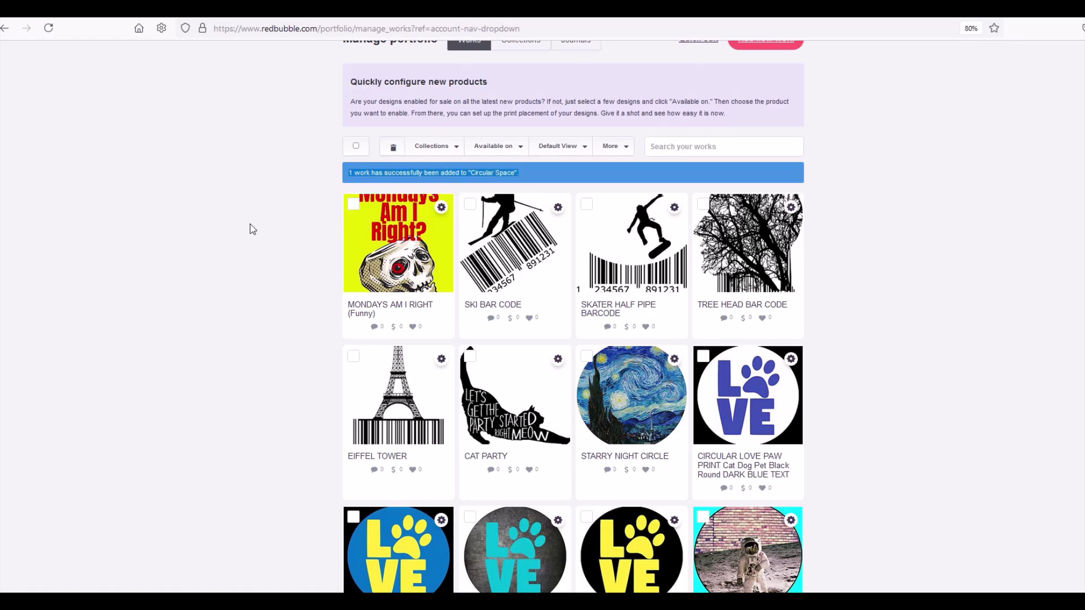
click(253, 229)
scroll(253, 229, up, 3)
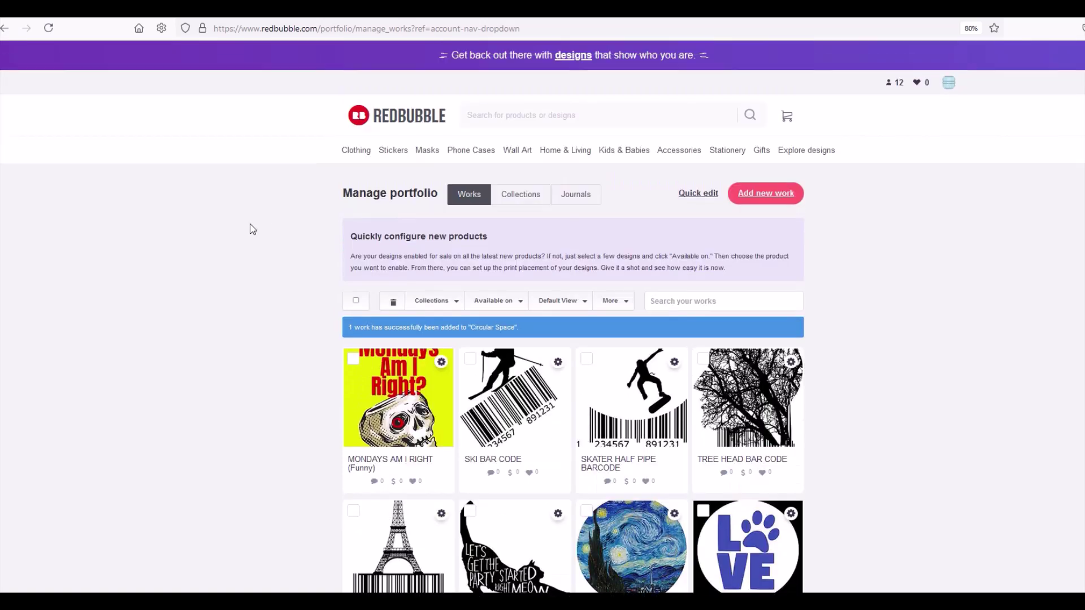